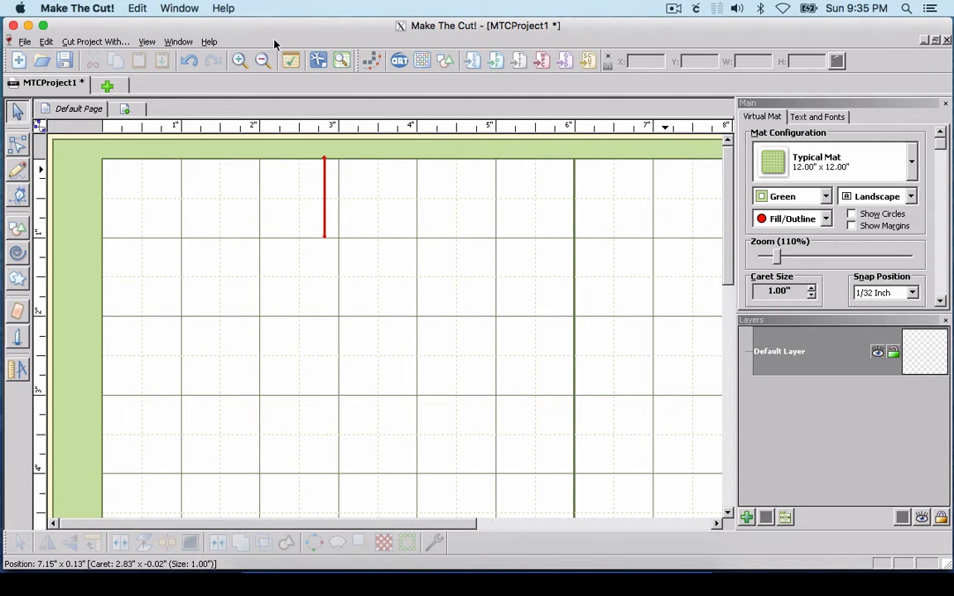
Step: Import FNF_Easter-Coloring-PG17.jpg with Pixel Trace at the default settings and finish tracing without adding more layers
{"action": "left_click", "coordinate": [24, 43]}
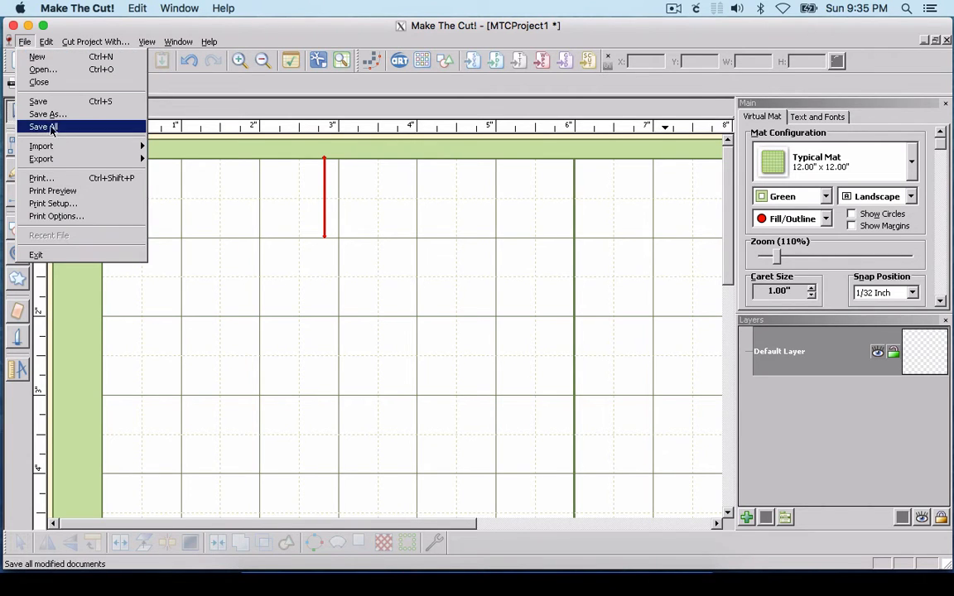
{"action": "mouse_move", "coordinate": [53, 146]}
{"action": "left_click", "coordinate": [166, 146]}
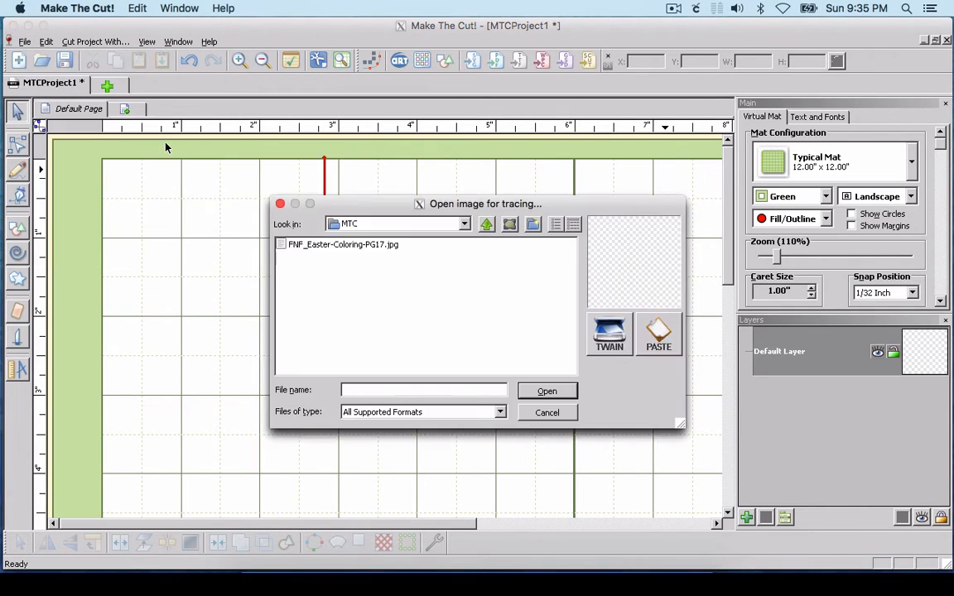
{"action": "left_click", "coordinate": [357, 246]}
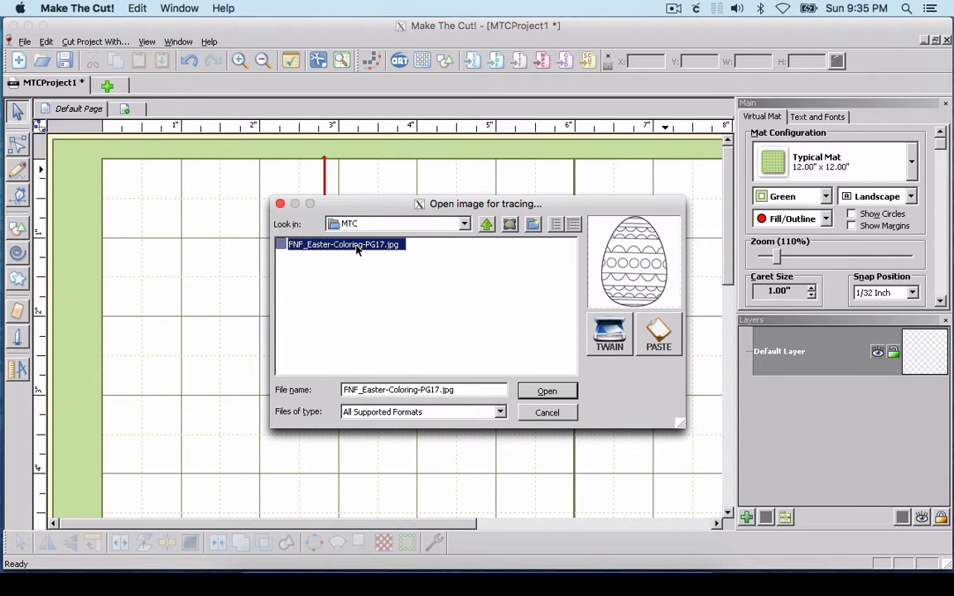
{"action": "left_click", "coordinate": [562, 393]}
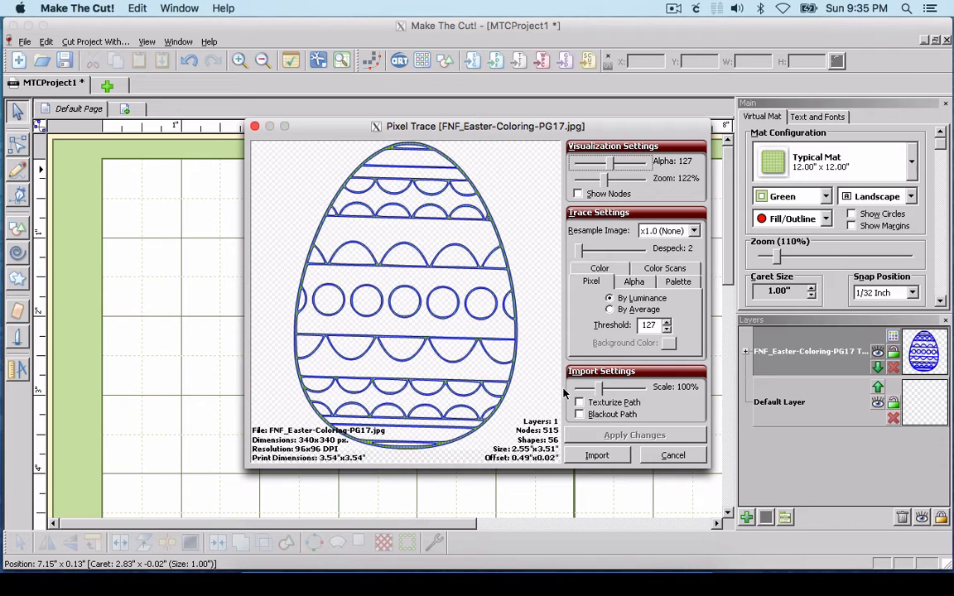
{"action": "left_click", "coordinate": [592, 456]}
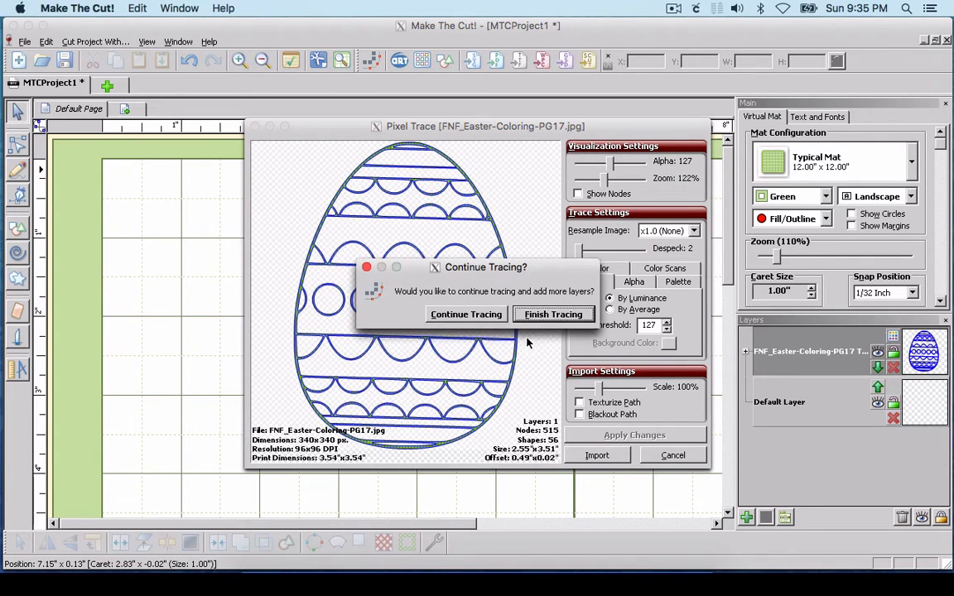
{"action": "left_click", "coordinate": [540, 315]}
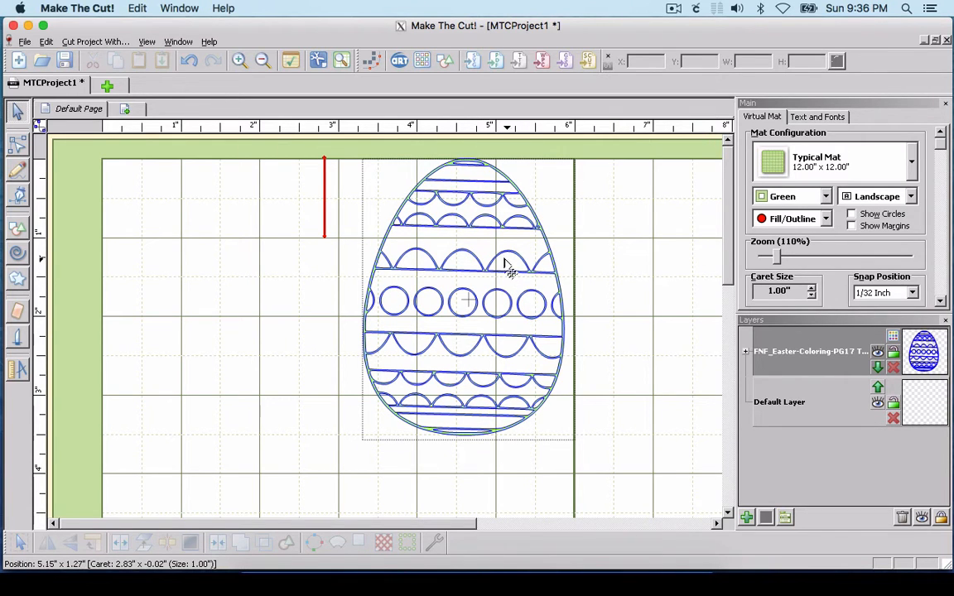
Step: Move the traced egg to about X 0.28, Y 0.19 in on the mat and rotate it slightly to level its stripes
{"action": "mouse_move", "coordinate": [505, 263]}
{"action": "left_mouse_down"}
{"action": "mouse_move", "coordinate": [275, 286]}
{"action": "mouse_move", "coordinate": [262, 271]}
{"action": "left_mouse_up"}
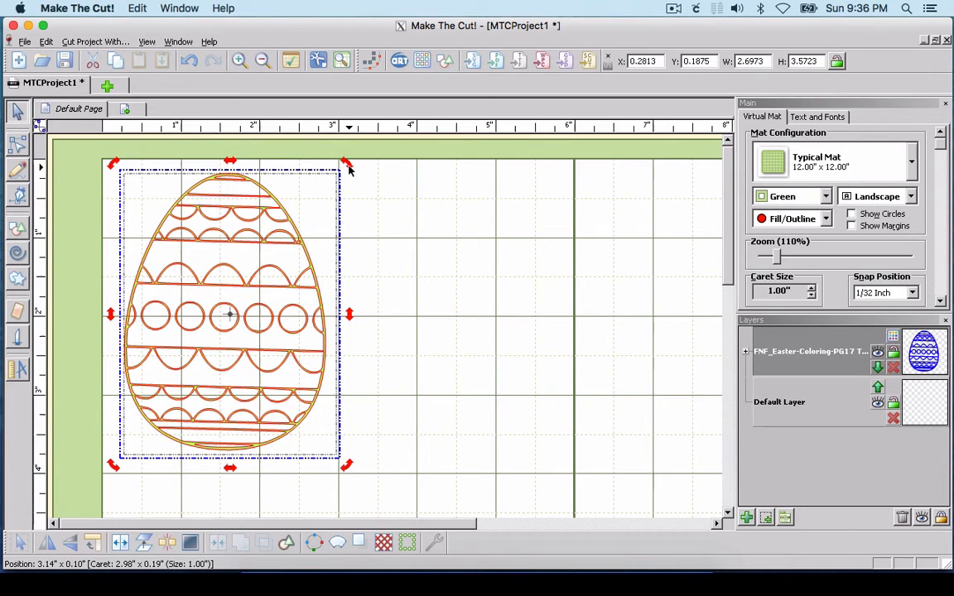
{"action": "left_click_drag", "start_coordinate": [347, 163], "coordinate": [346, 165]}
{"action": "left_click", "coordinate": [360, 291]}
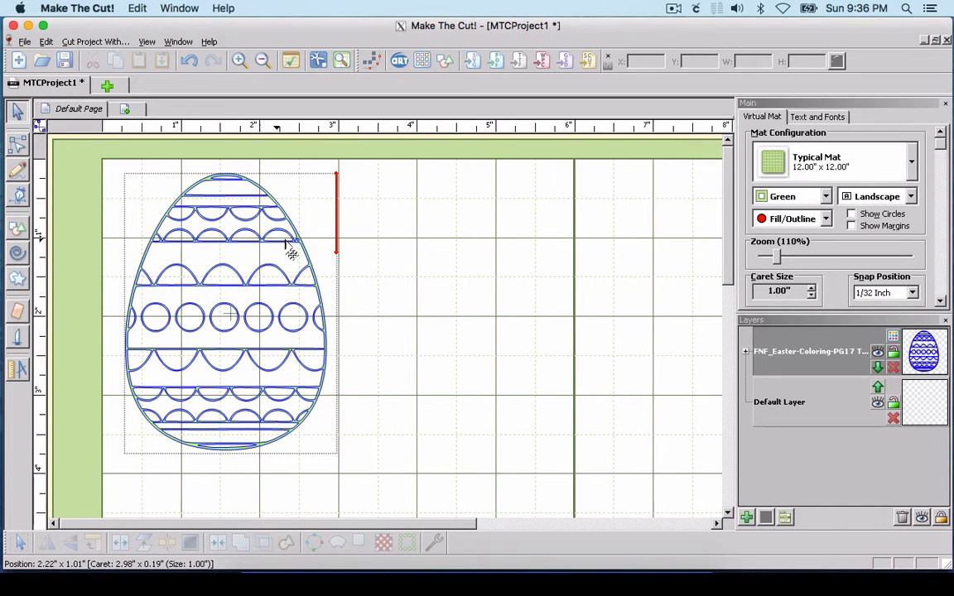
Step: Generate a shadow layer of the traced egg with a 0.04 in width, rounded corners and Blacked Out turned off
{"action": "left_click", "coordinate": [252, 397]}
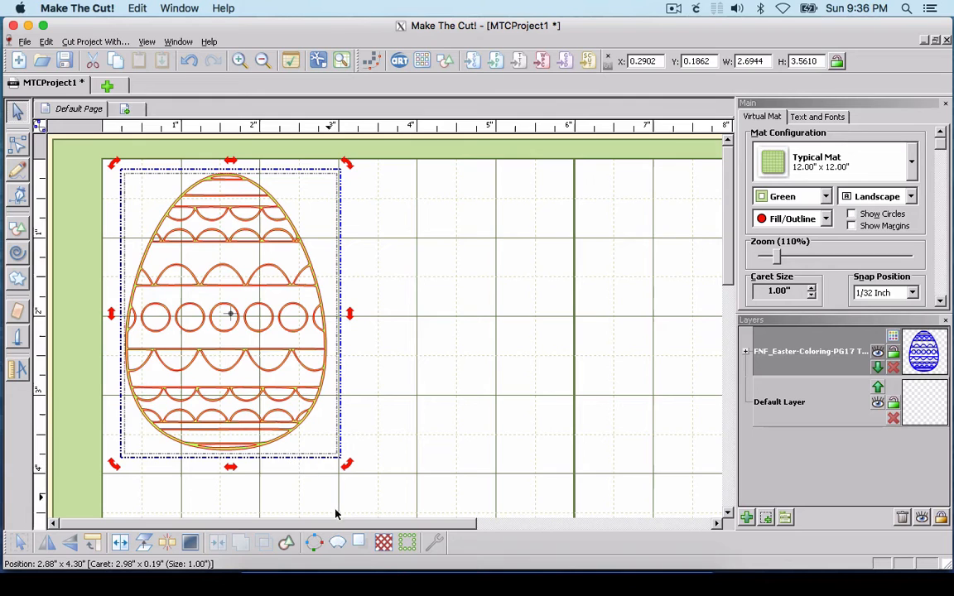
{"action": "left_click", "coordinate": [361, 543]}
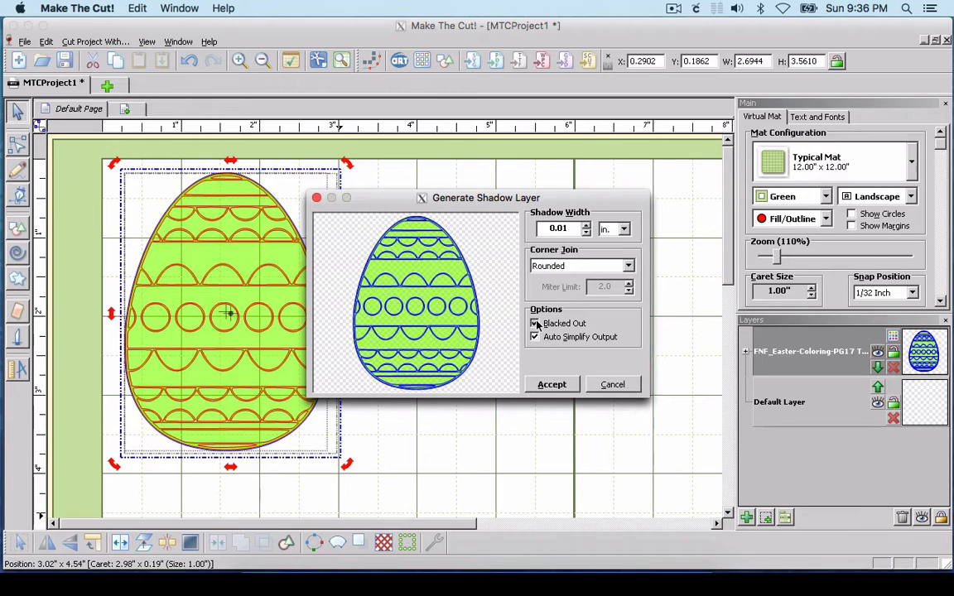
{"action": "left_click", "coordinate": [535, 324]}
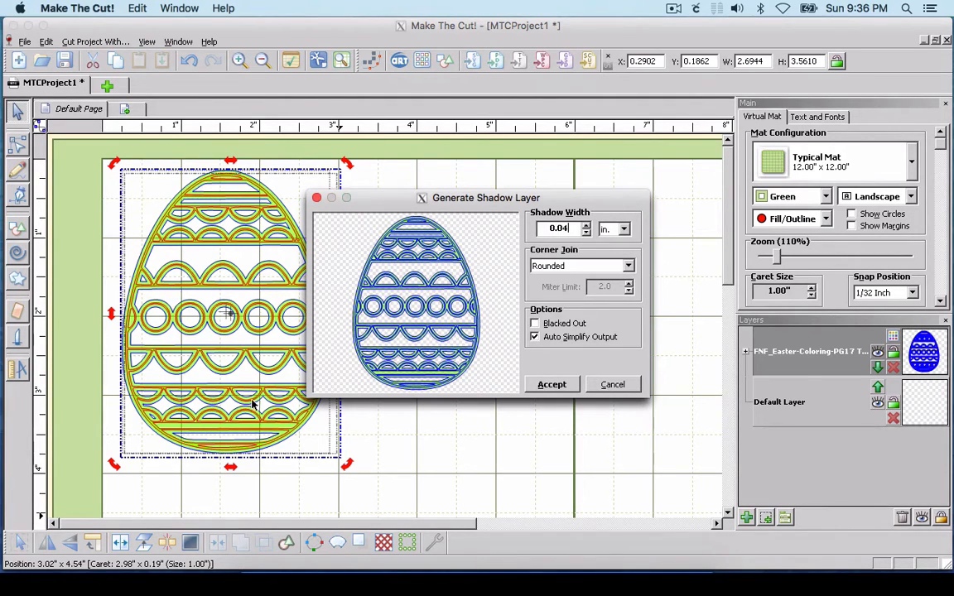
{"action": "left_click", "coordinate": [553, 385]}
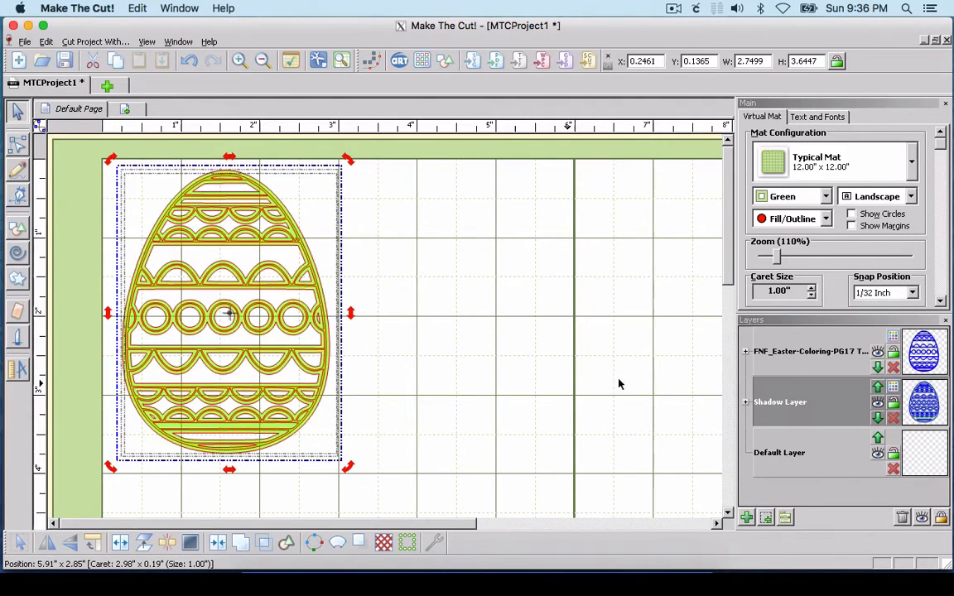
Step: Delete the original trace layer and the empty Default Layer, and break the shadow egg apart into its basic shapes
{"action": "left_click", "coordinate": [893, 367]}
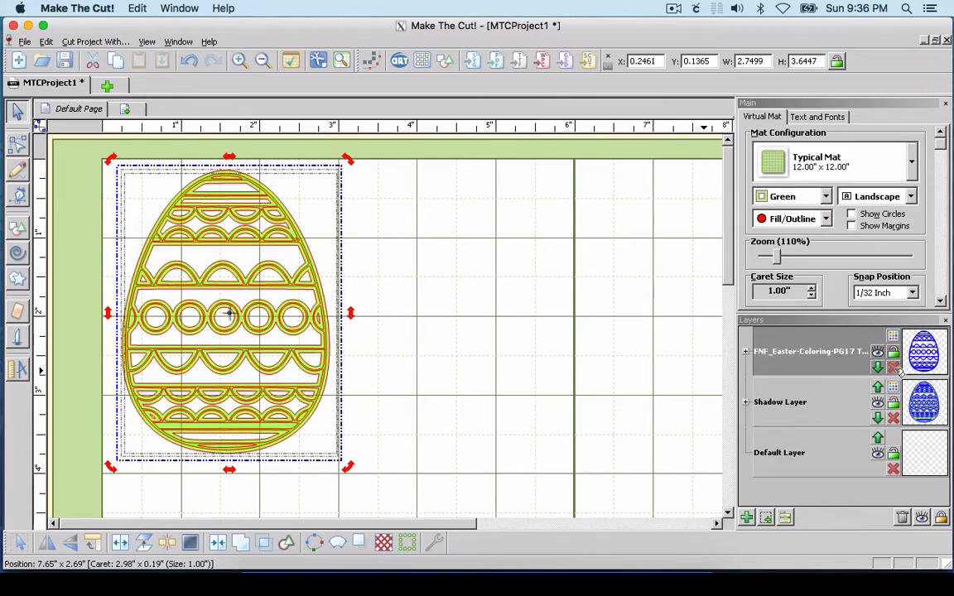
{"action": "left_click", "coordinate": [894, 419]}
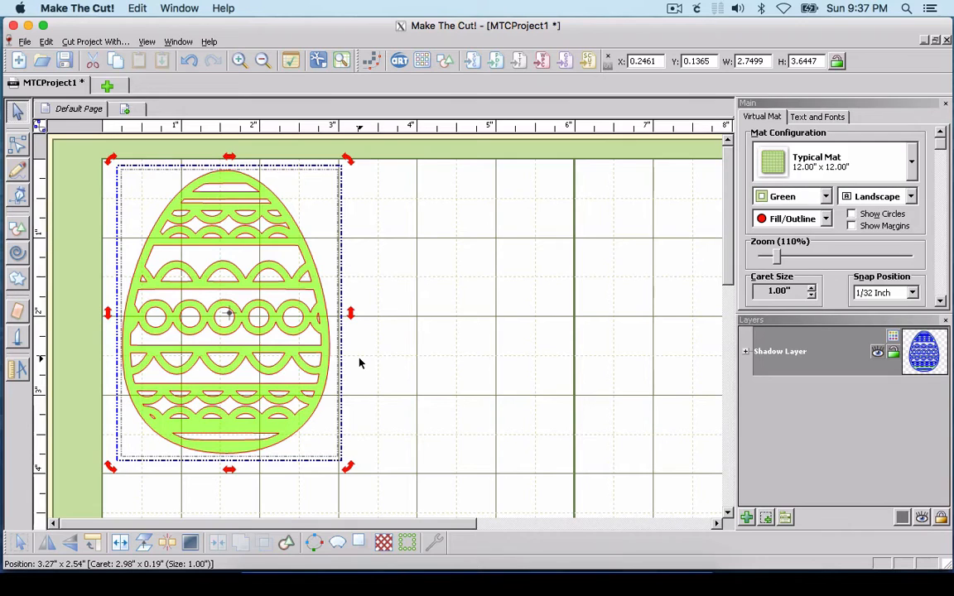
{"action": "left_click", "coordinate": [165, 543]}
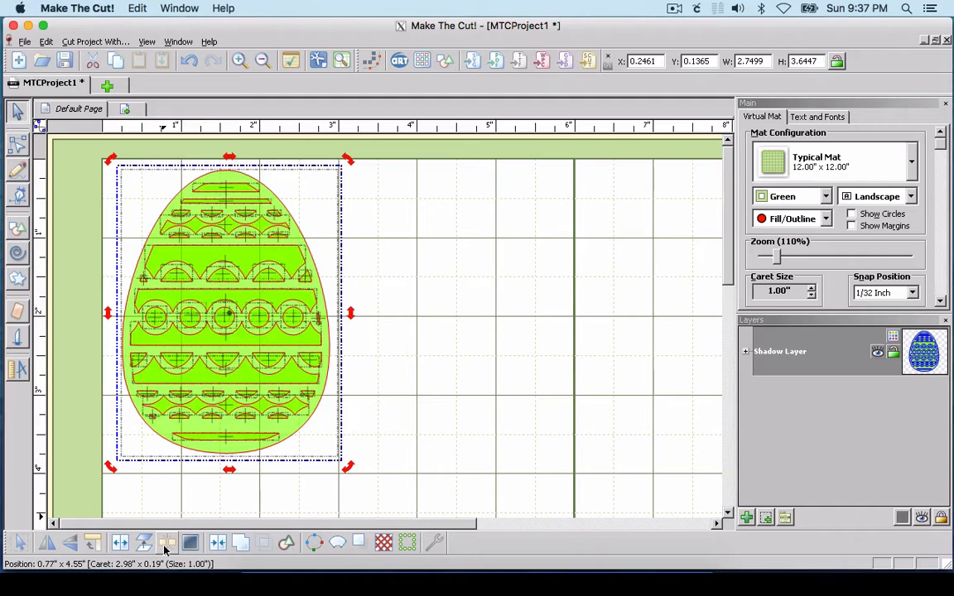
{"action": "left_click", "coordinate": [161, 506]}
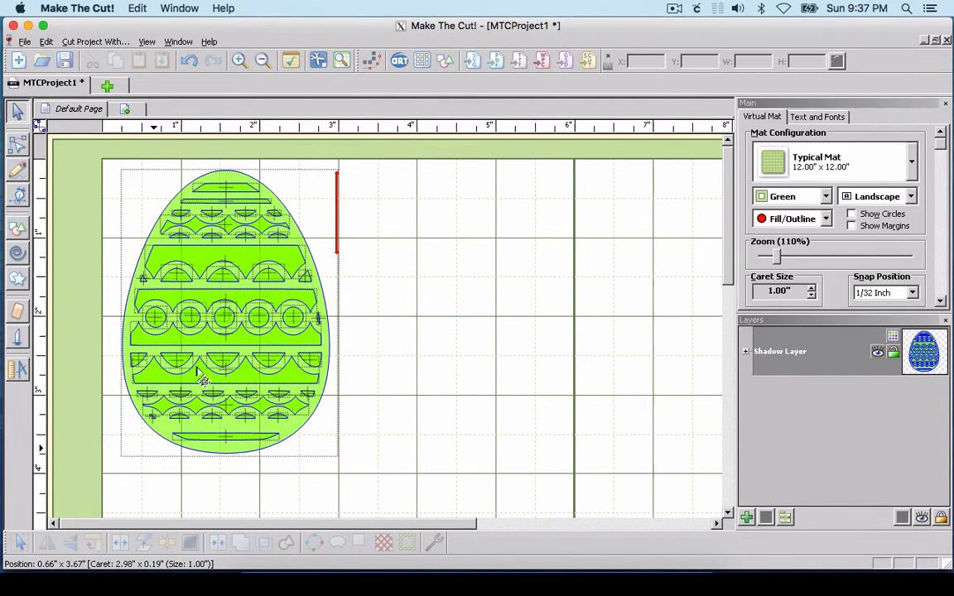
Step: Delete the tiny cutout at the egg's lower-left edge and the narrow sliver at the right end of the circle row
{"action": "left_click", "coordinate": [240, 61]}
{"action": "left_click", "coordinate": [240, 63]}
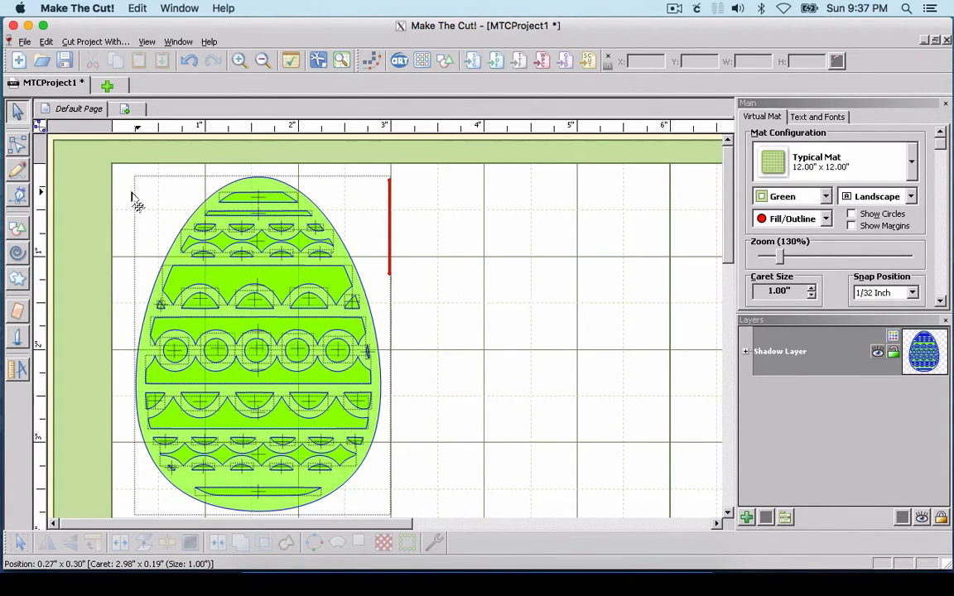
{"action": "left_click", "coordinate": [172, 469]}
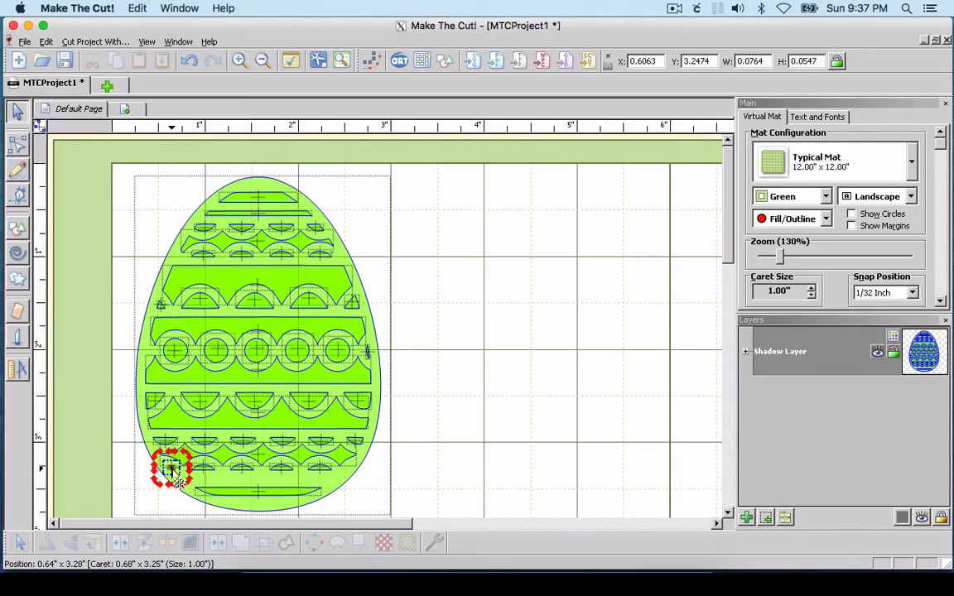
{"action": "key", "text": "Delete"}
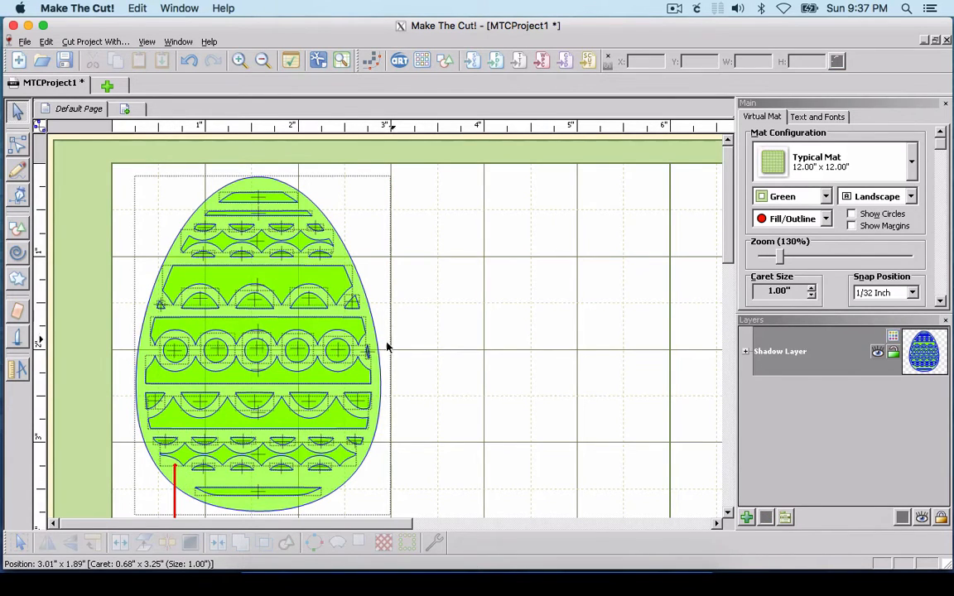
{"action": "left_click", "coordinate": [372, 364]}
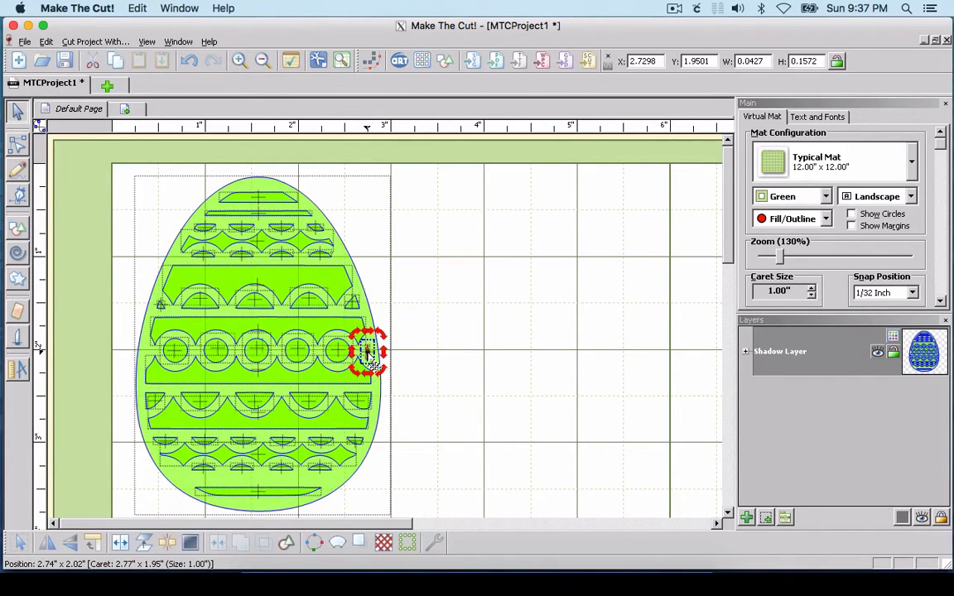
{"action": "key", "text": "Delete"}
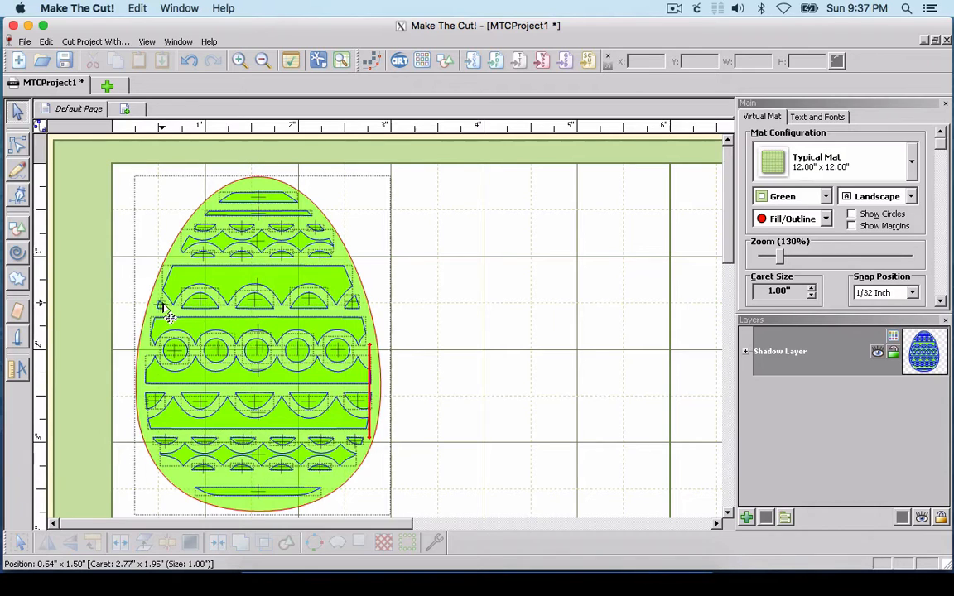
Step: Enlarge the small triangle cutout at the left end of the upper scallop row to about 0.14 in wide
{"action": "left_click", "coordinate": [159, 309]}
{"action": "left_click", "coordinate": [159, 308]}
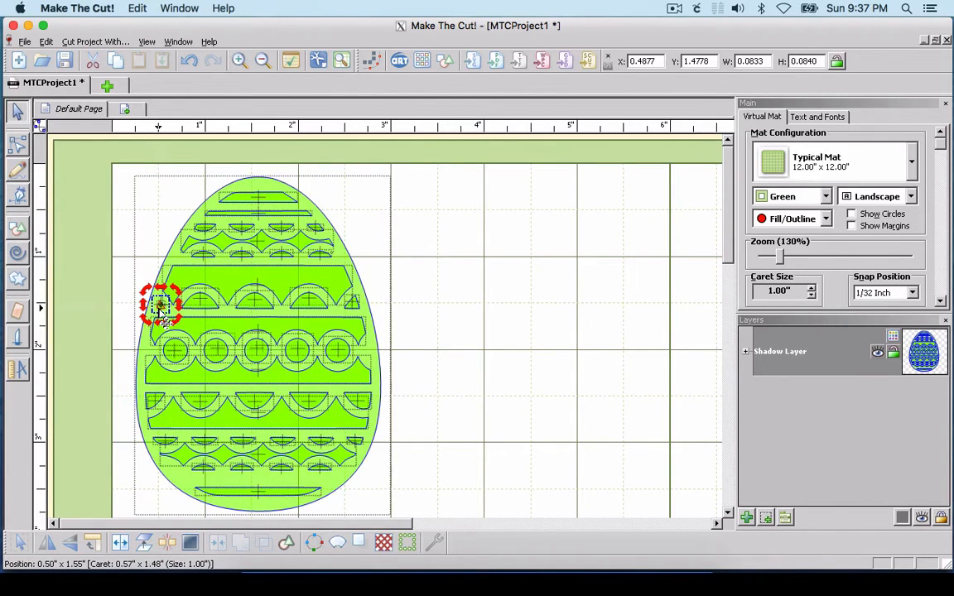
{"action": "left_click", "coordinate": [167, 318]}
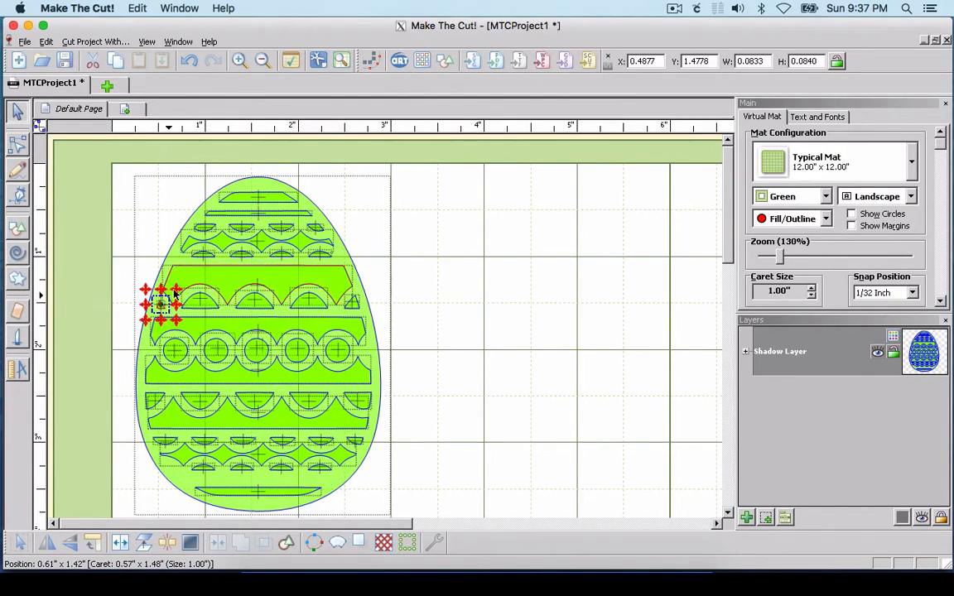
{"action": "left_click", "coordinate": [167, 318]}
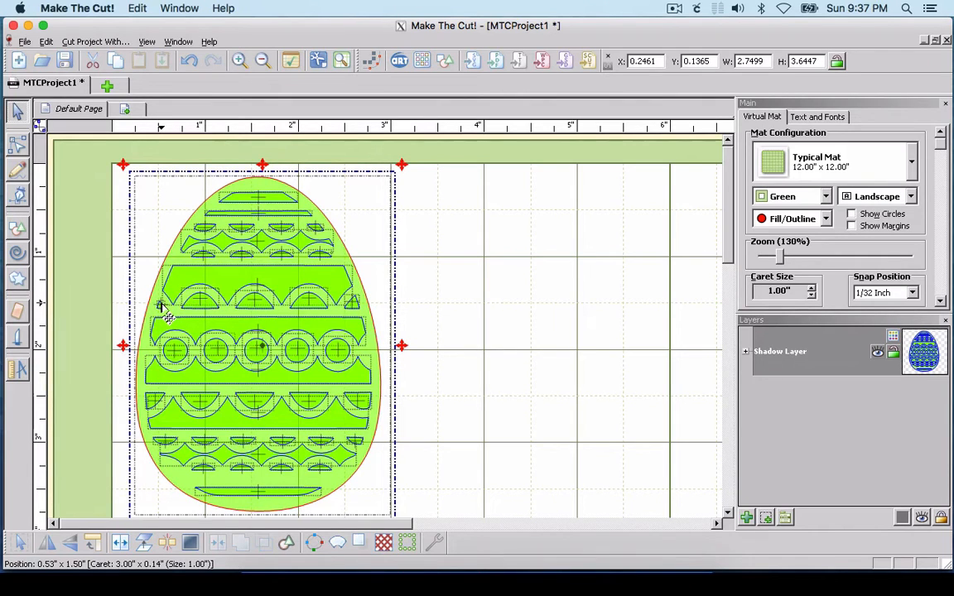
{"action": "left_click", "coordinate": [159, 307]}
{"action": "left_click", "coordinate": [160, 305]}
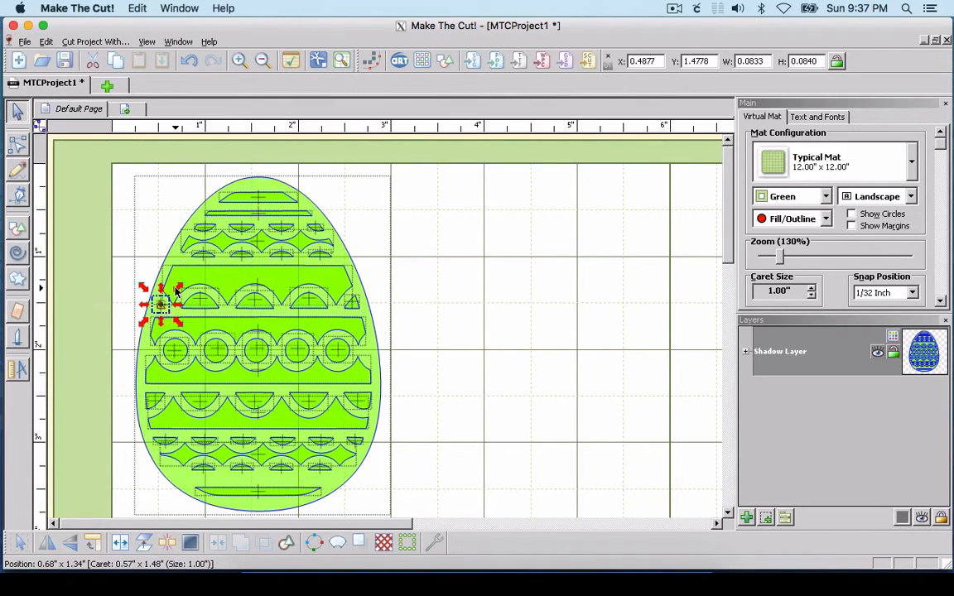
{"action": "left_click_drag", "start_coordinate": [176, 291], "coordinate": [180, 284]}
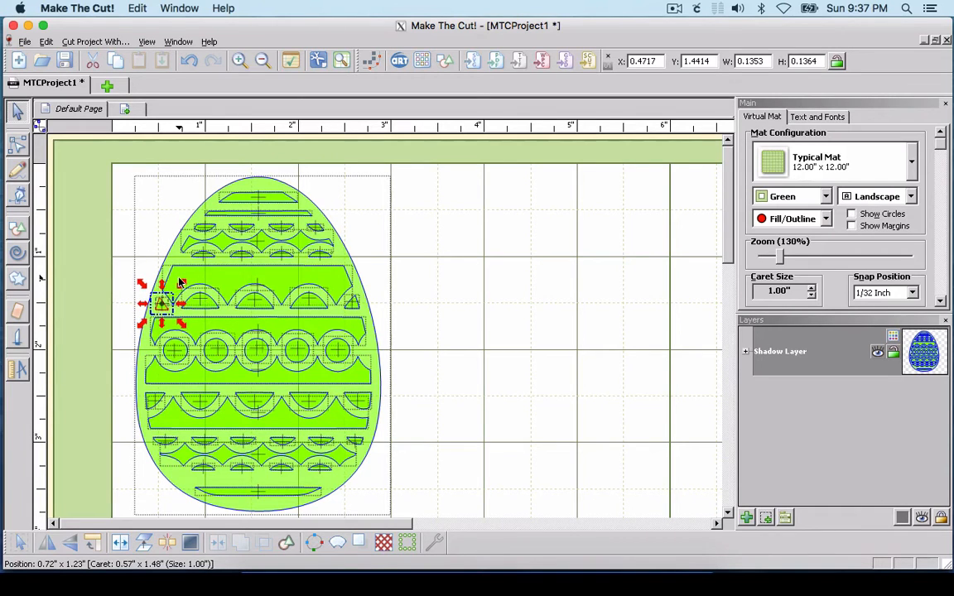
Step: Select all the egg shapes and join them back into a single shape with open cutouts
{"action": "left_click", "coordinate": [388, 264]}
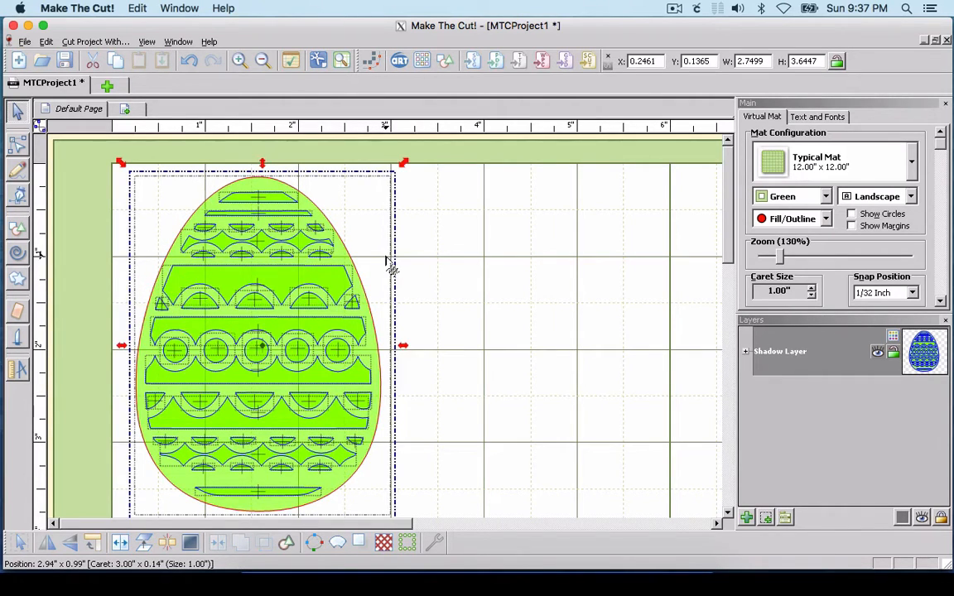
{"action": "left_click", "coordinate": [477, 293]}
{"action": "key", "text": "ctrl+a"}
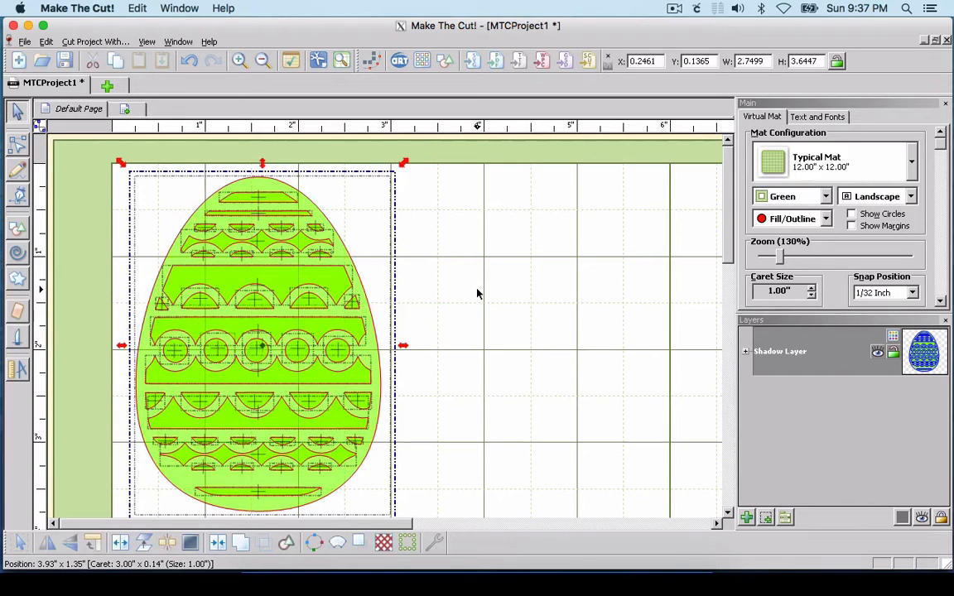
{"action": "left_click", "coordinate": [218, 542]}
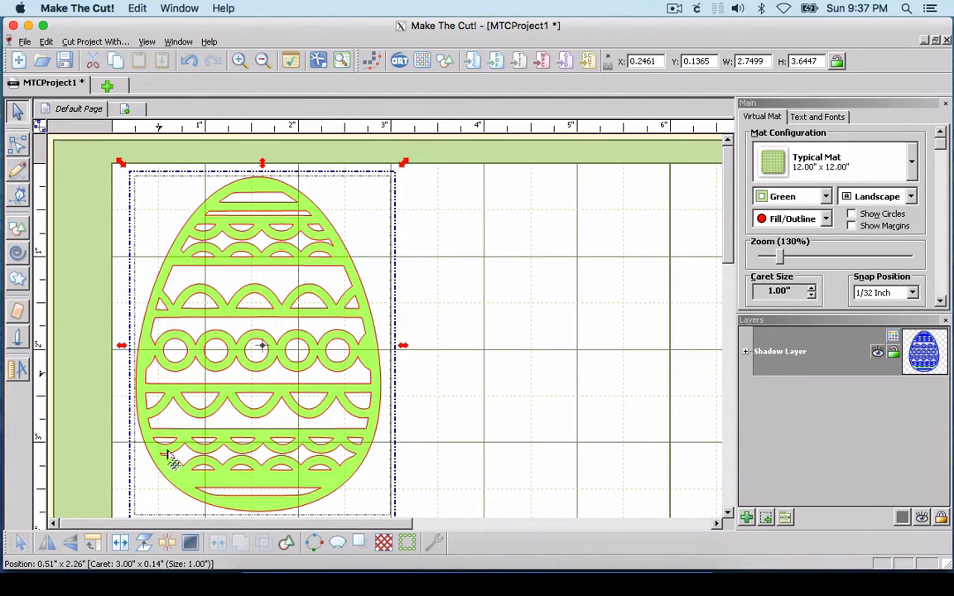
{"action": "left_click", "coordinate": [443, 387]}
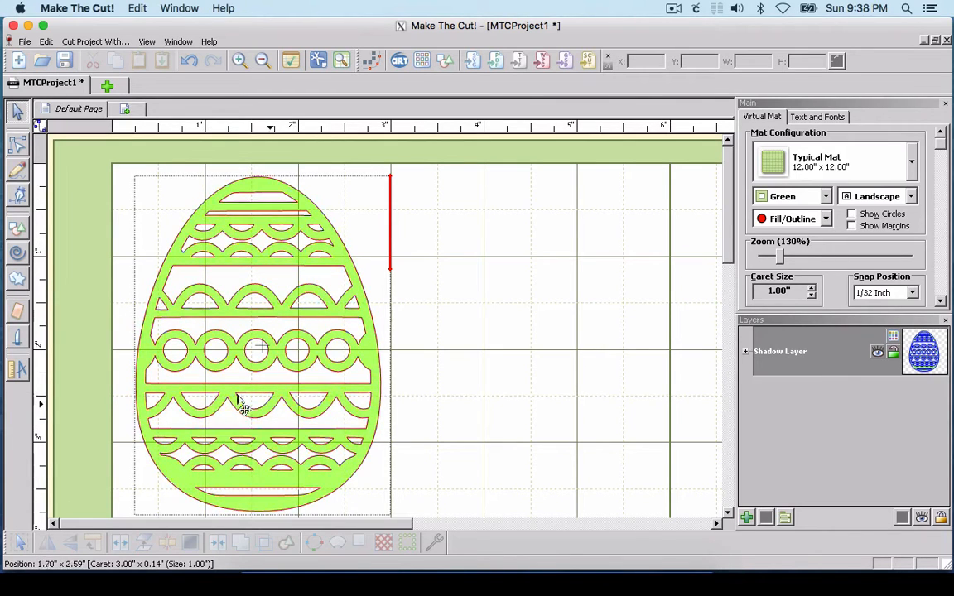
Step: Generate a shadow layer of the joined egg with Blacked Out turned on and a width of -0.04 in
{"action": "left_click", "coordinate": [229, 266]}
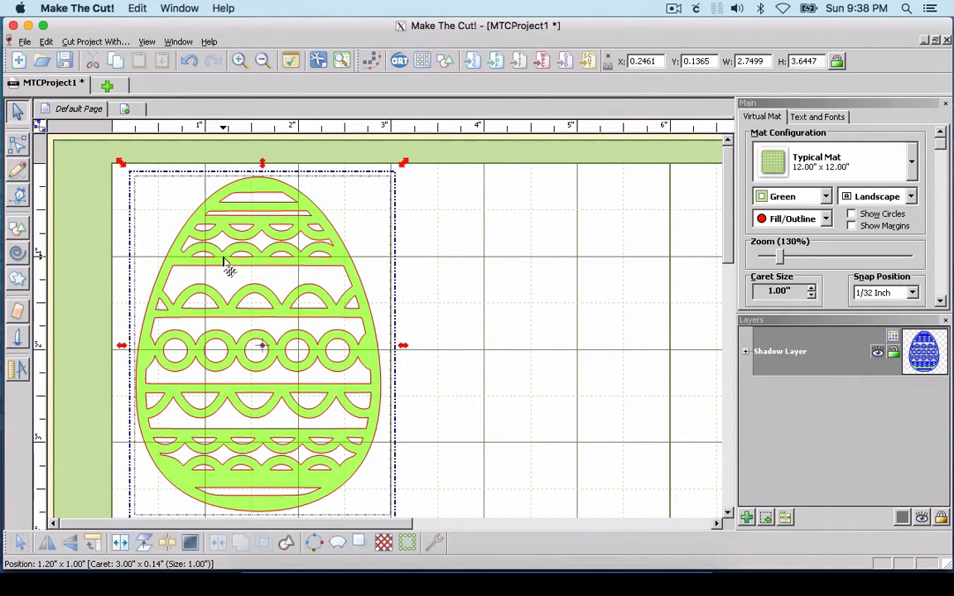
{"action": "left_click", "coordinate": [360, 542]}
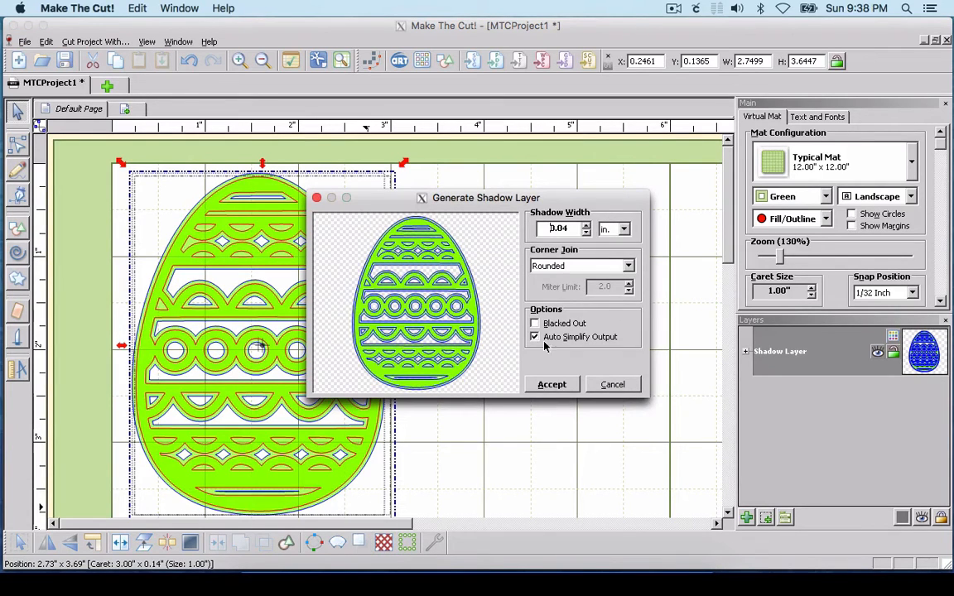
{"action": "left_click", "coordinate": [535, 324]}
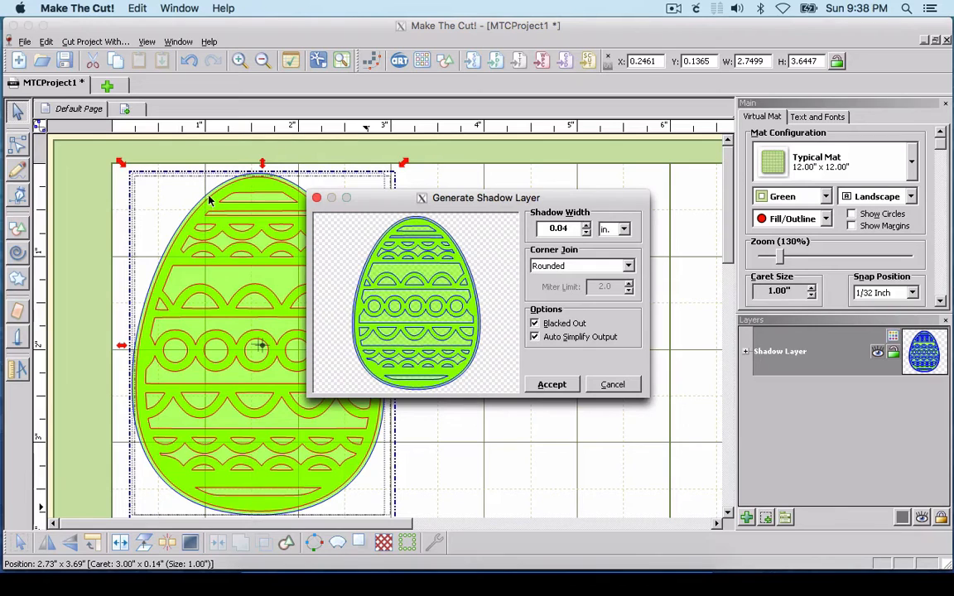
{"action": "double_click", "coordinate": [571, 229]}
{"action": "type", "text": "-0."}
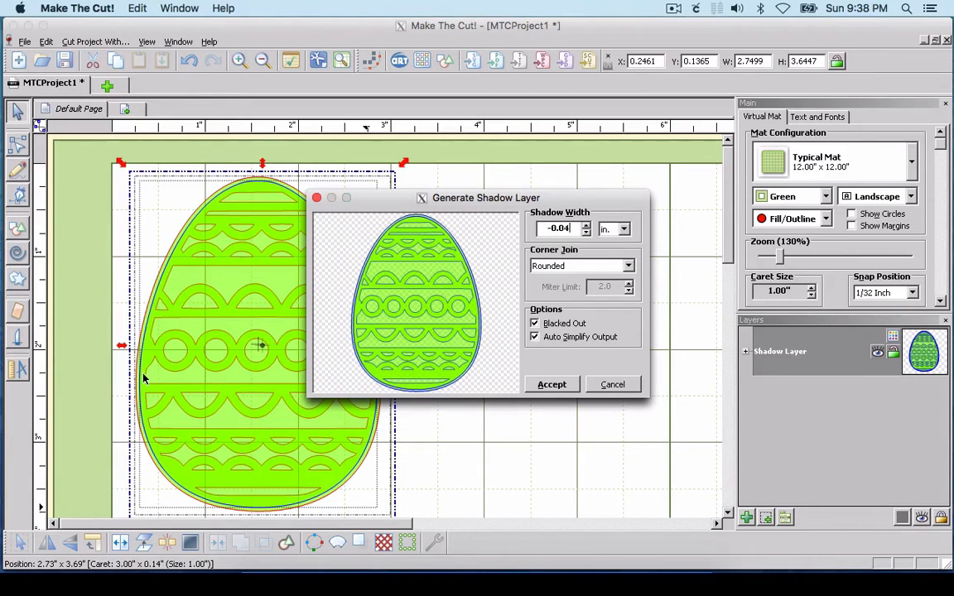
{"action": "left_click", "coordinate": [550, 384]}
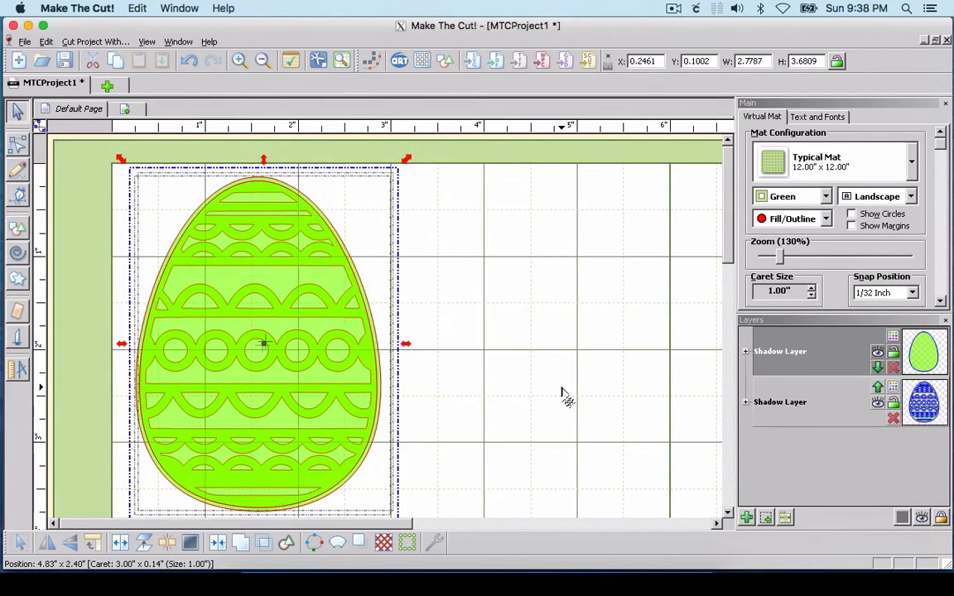
Step: Hide the cutout egg layer to check the solid backing egg on its own, and show the layer again
{"action": "left_click", "coordinate": [877, 403]}
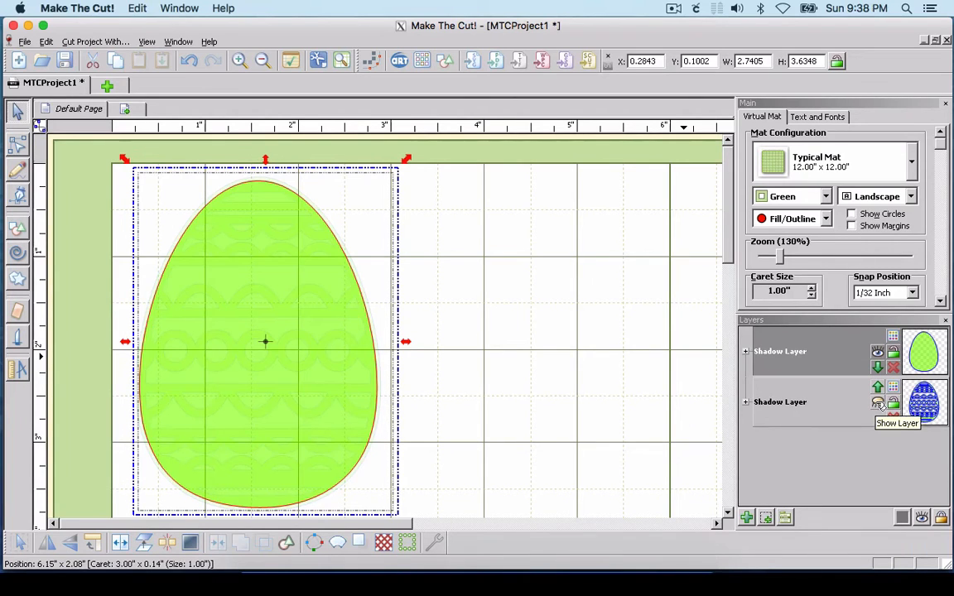
{"action": "left_click", "coordinate": [878, 403]}
{"action": "left_click", "coordinate": [878, 403]}
{"action": "left_click", "coordinate": [878, 403]}
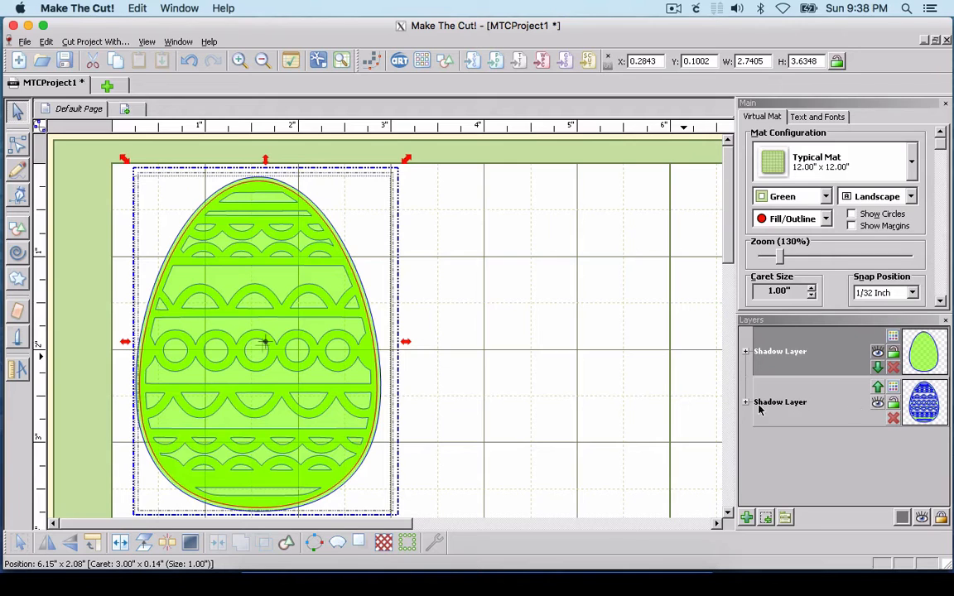
Step: Select both egg layers and export them as an SVG file named easteregg.svg in the MTC folder
{"action": "left_click", "coordinate": [662, 387]}
{"action": "left_click", "coordinate": [211, 334]}
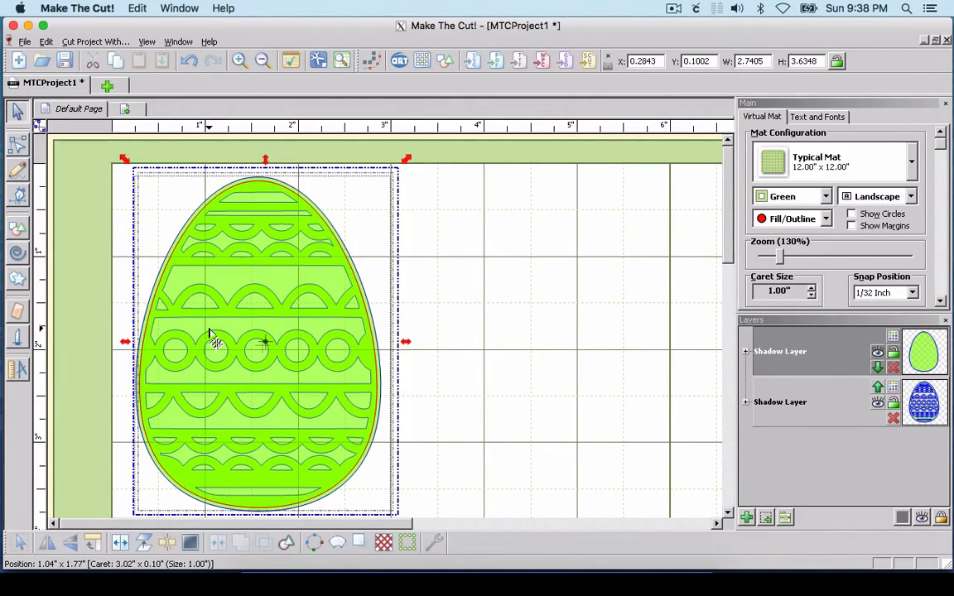
{"action": "key", "text": "ctrl+a"}
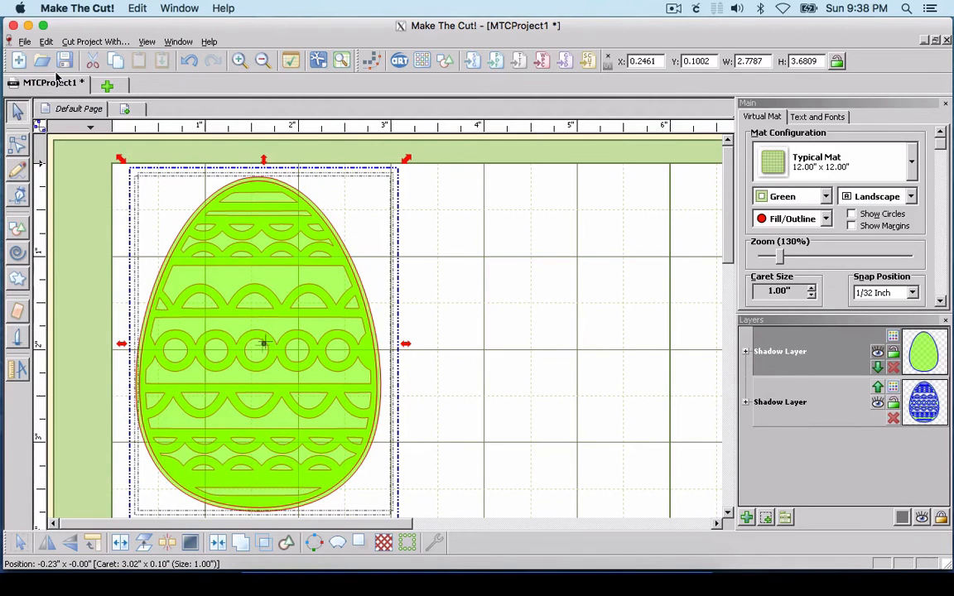
{"action": "left_click", "coordinate": [25, 42]}
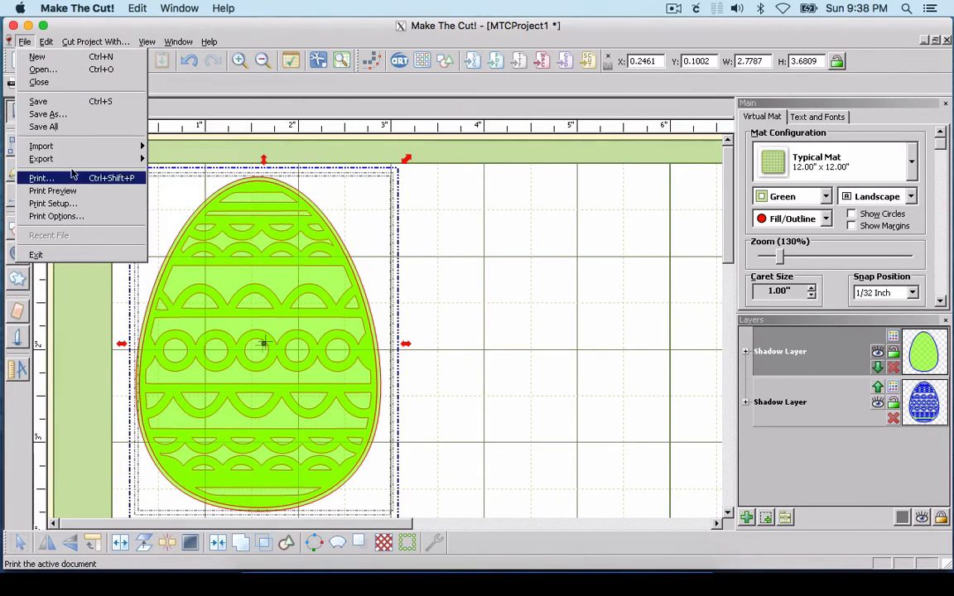
{"action": "mouse_move", "coordinate": [66, 158]}
{"action": "left_click", "coordinate": [180, 213]}
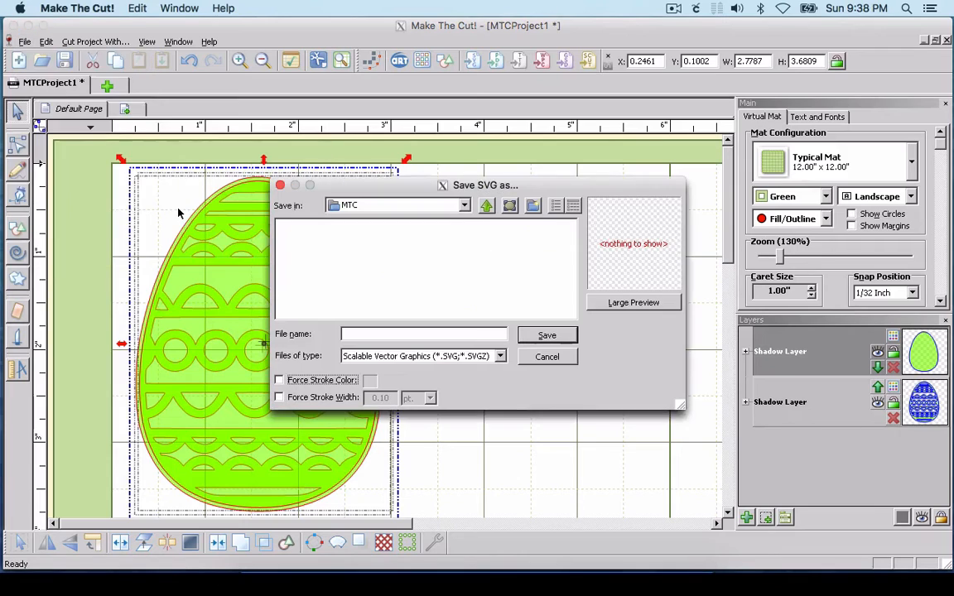
{"action": "left_click", "coordinate": [387, 334]}
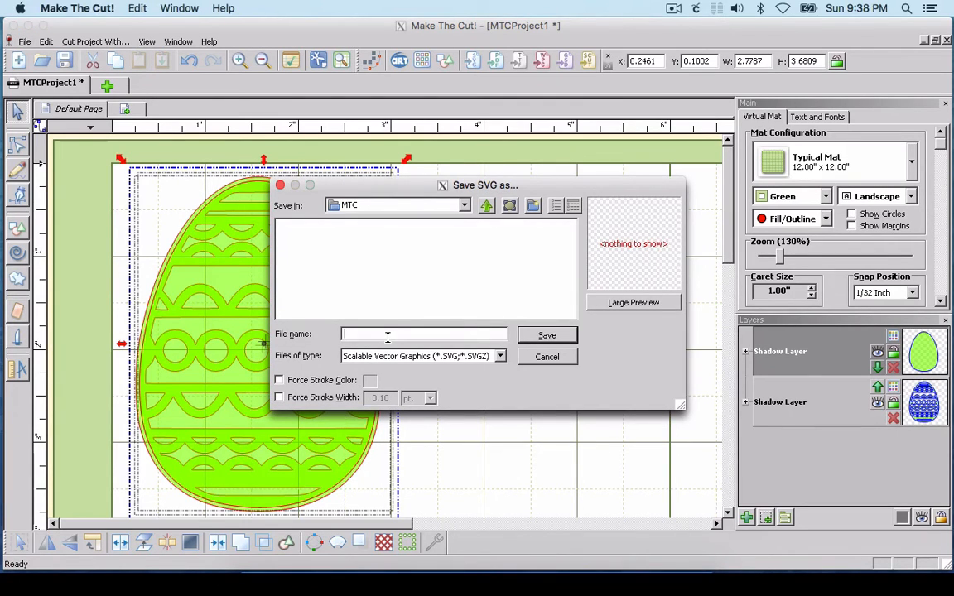
{"action": "type", "text": "easteregg.svg"}
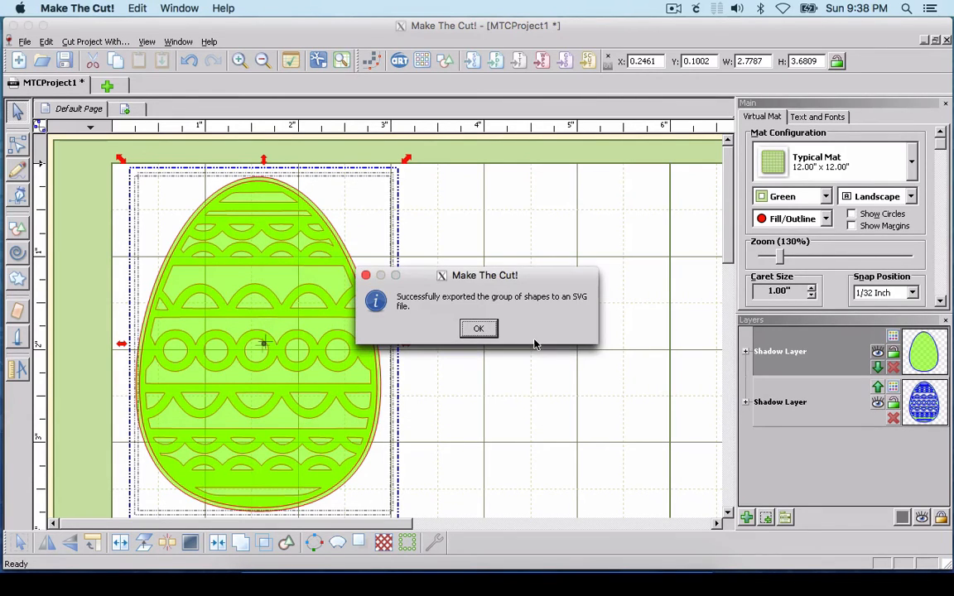
{"action": "left_click", "coordinate": [480, 329]}
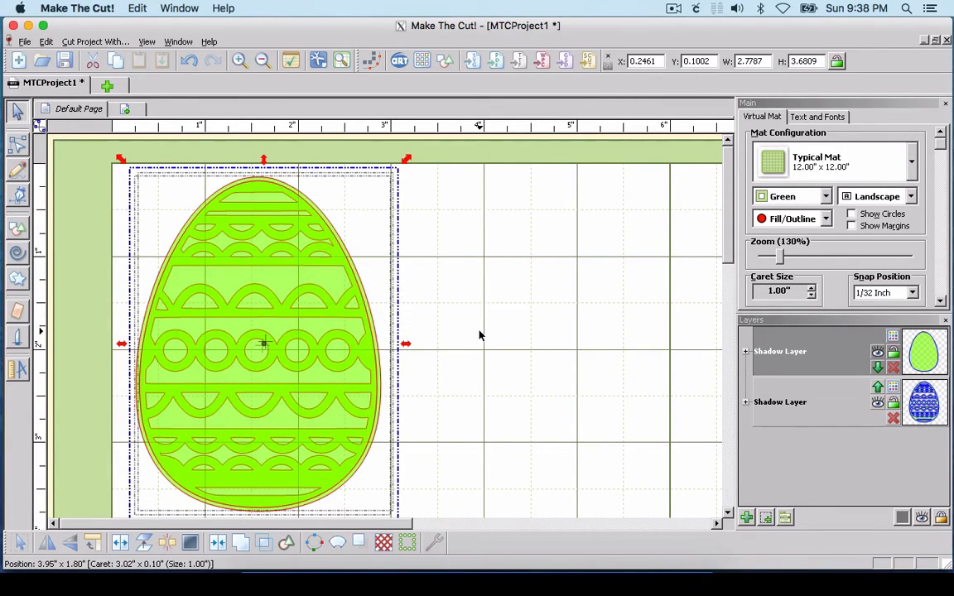